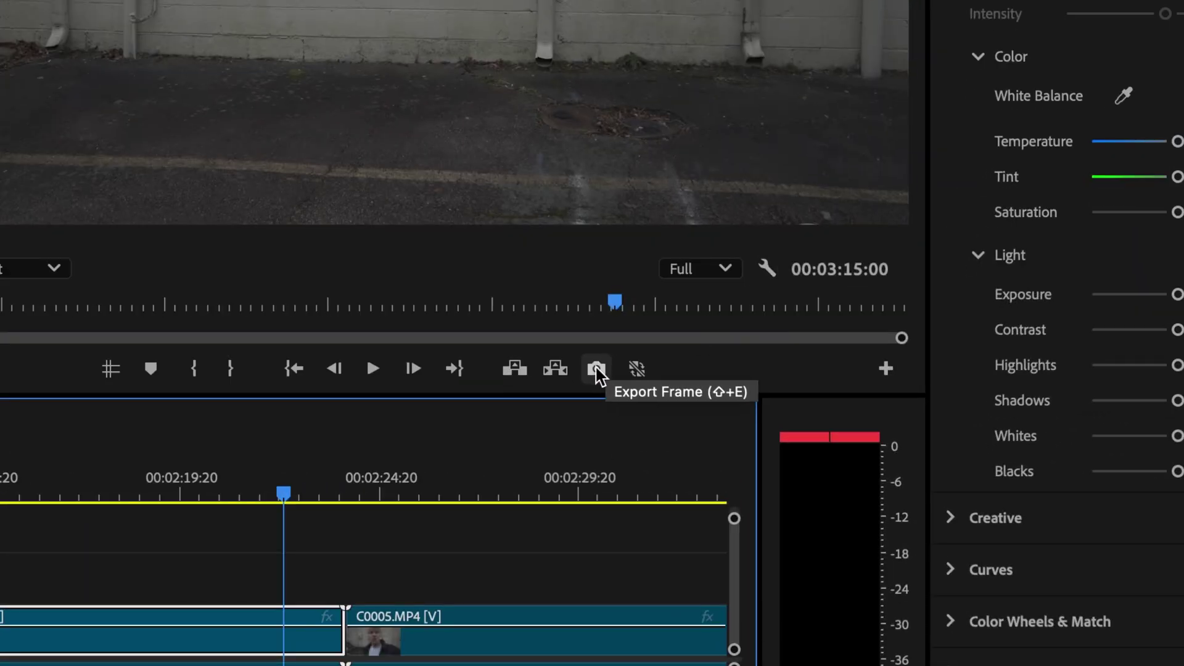
# Step: Export the current empty-wall frame as a PNG still, then launch Photoshop
pyautogui.click(885, 369)
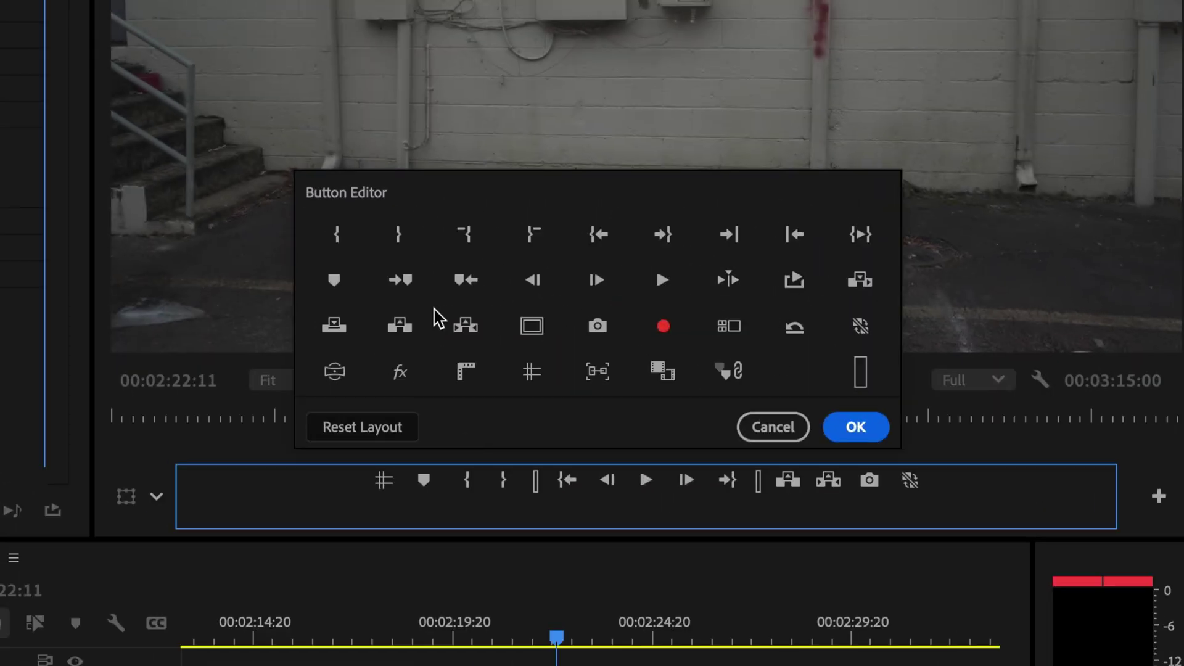
pyautogui.click(855, 427)
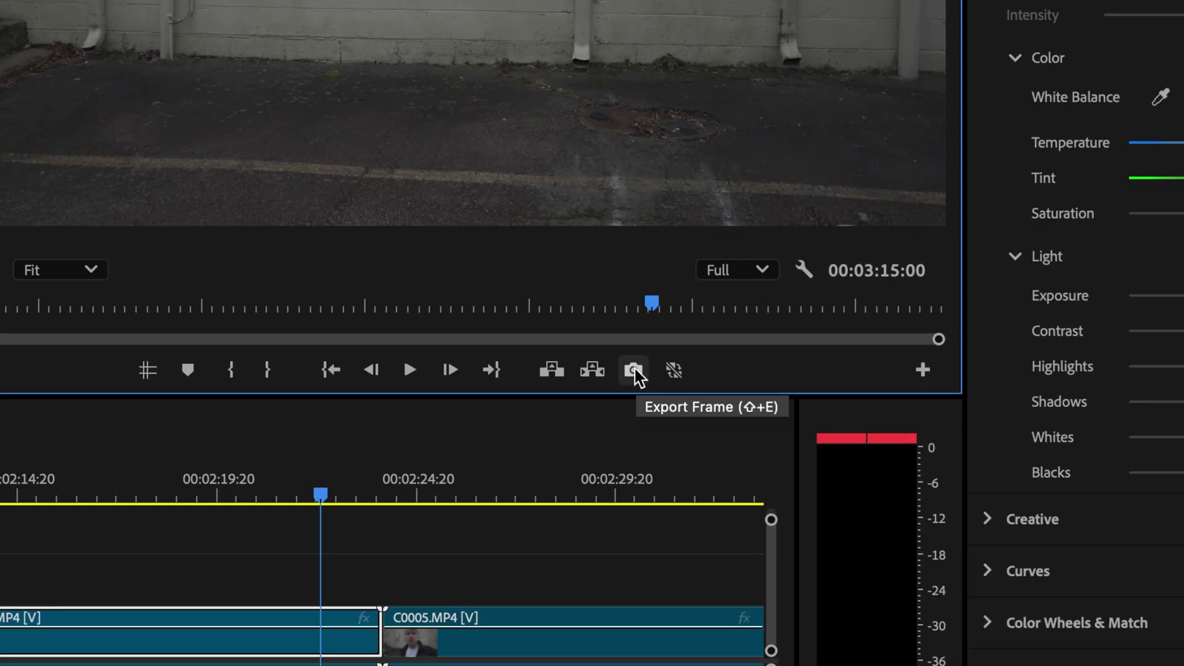
pyautogui.click(869, 479)
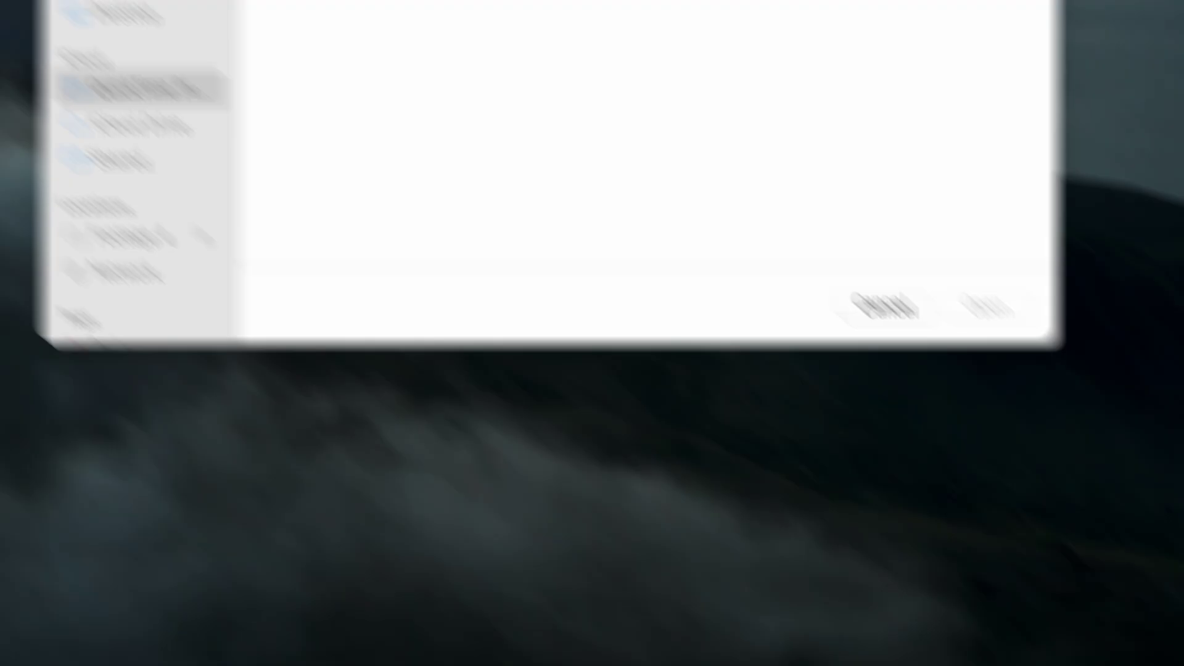
pyautogui.click(604, 624)
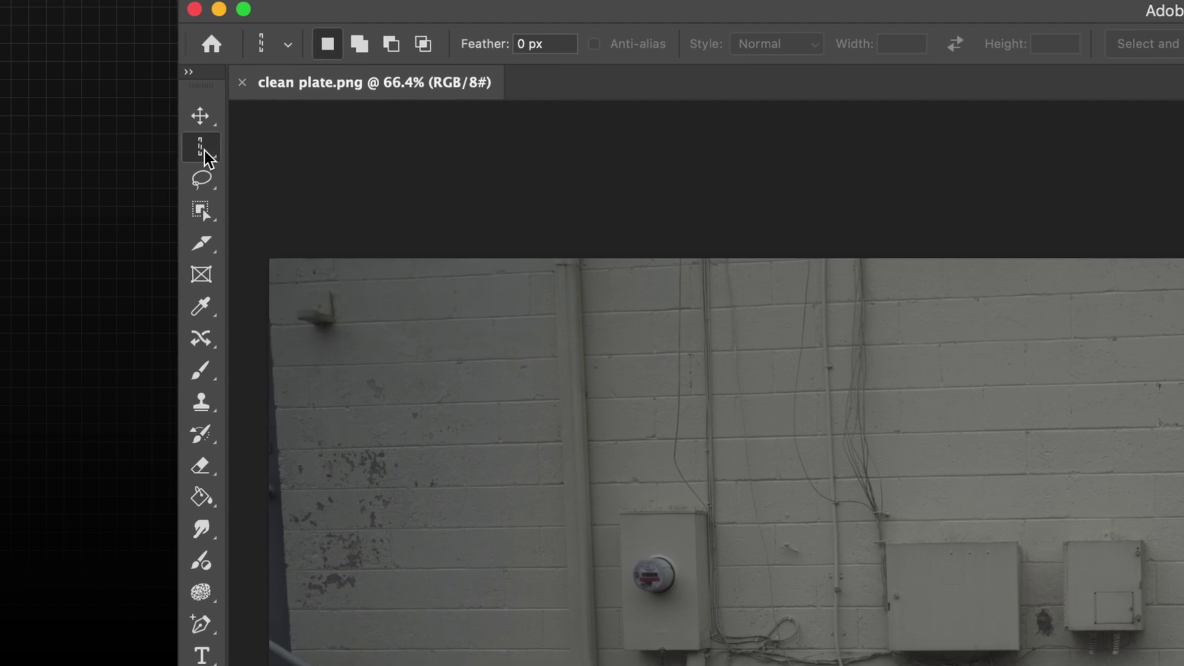
# Step: Cycle the marquee tool group until the Rectangular Marquee Tool is active
pyautogui.keyDown('alt'); pyautogui.click(204, 153); pyautogui.keyUp('alt')
pyautogui.keyDown('alt'); pyautogui.click(204, 153); pyautogui.keyUp('alt')
pyautogui.keyDown('alt'); pyautogui.click(204, 153); pyautogui.keyUp('alt')
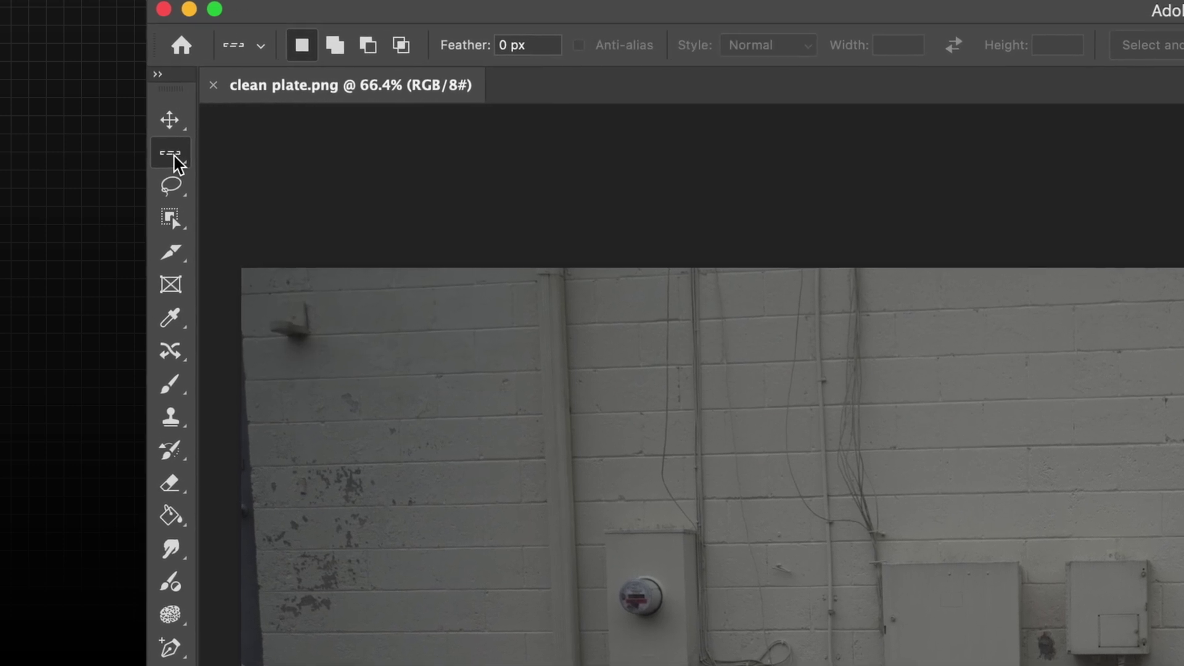
pyautogui.keyDown('alt'); pyautogui.click(174, 158); pyautogui.keyUp('alt')
pyautogui.keyDown('alt'); pyautogui.click(174, 158); pyautogui.keyUp('alt')
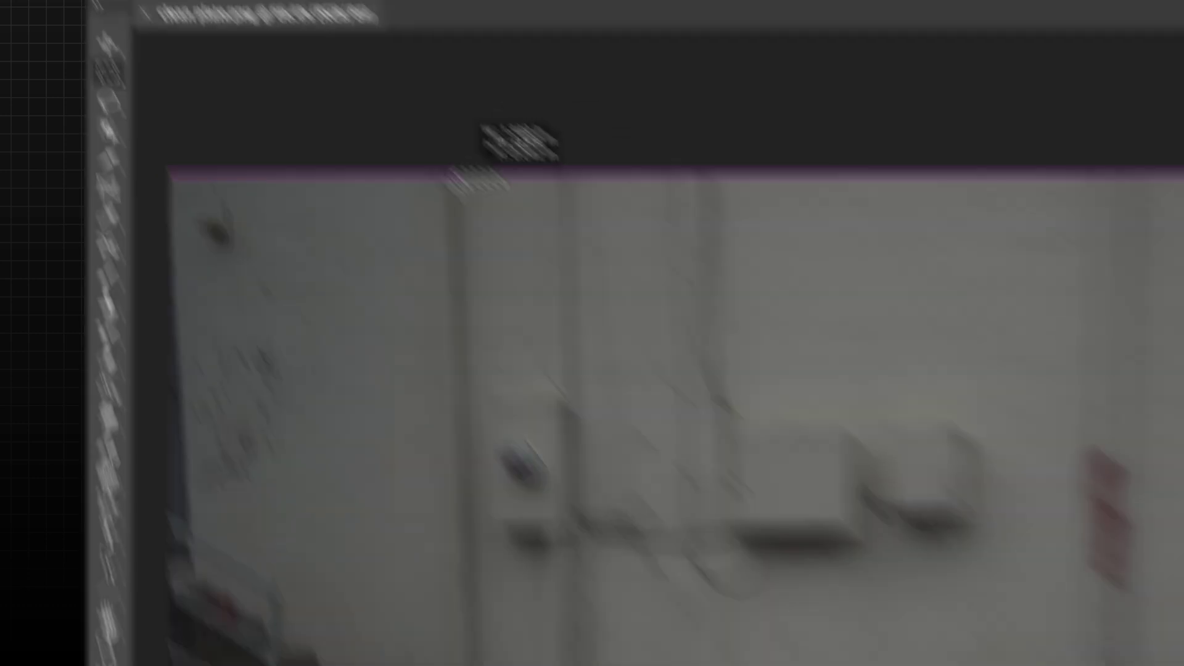
# Step: Select the left downpipe down to the ground and generative-fill it with an empty prompt
pyautogui.moveTo(612, 272); pyautogui.dragTo(481, 414)
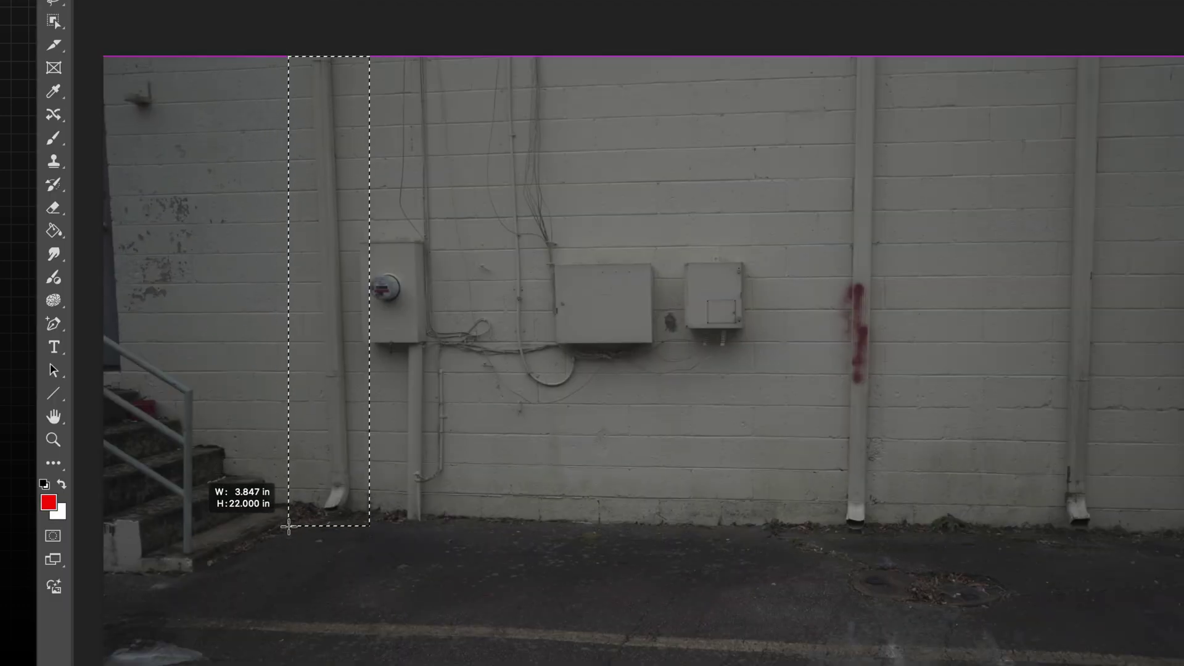
pyautogui.moveTo(289, 529); pyautogui.dragTo(289, 529)
pyautogui.click(501, 566)
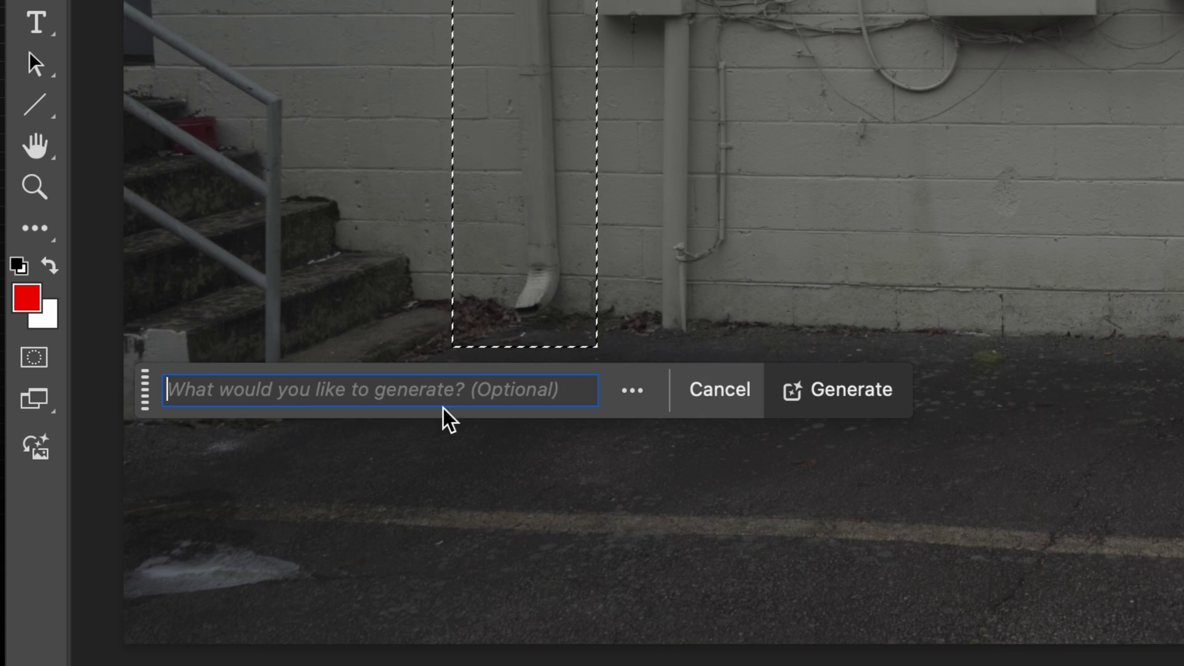
pyautogui.click(837, 402)
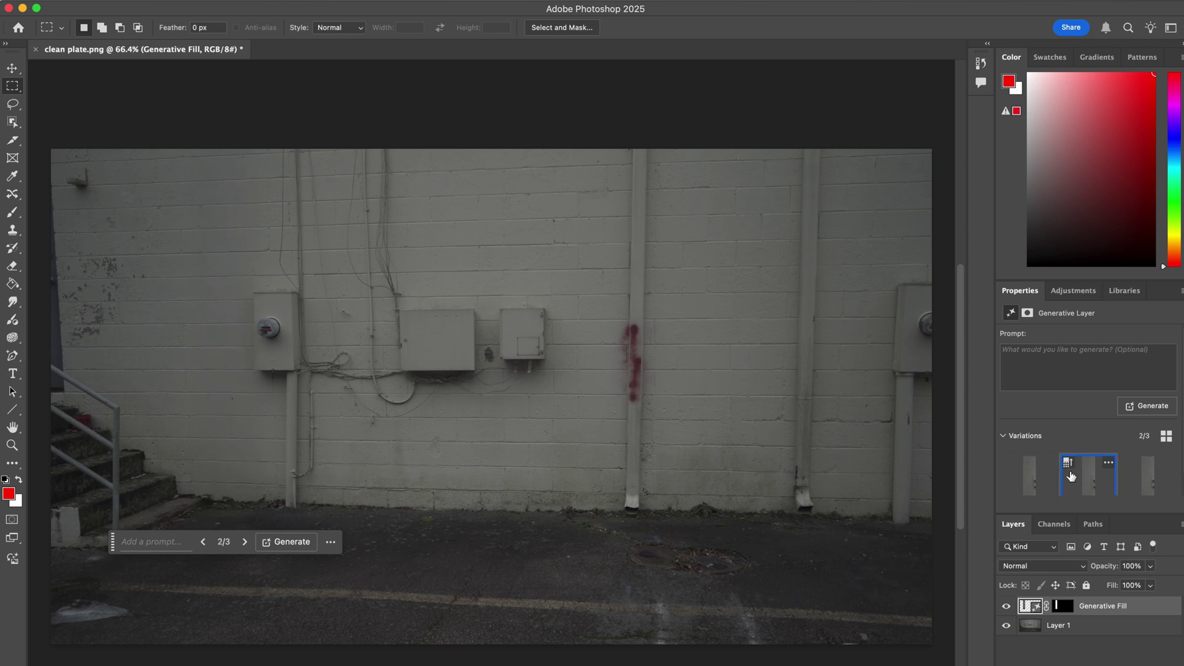
# Step: Zoom in, select the electrical boxes and wiring, and generative-fill them with bare brick
pyautogui.scroll(5, 192, 391)
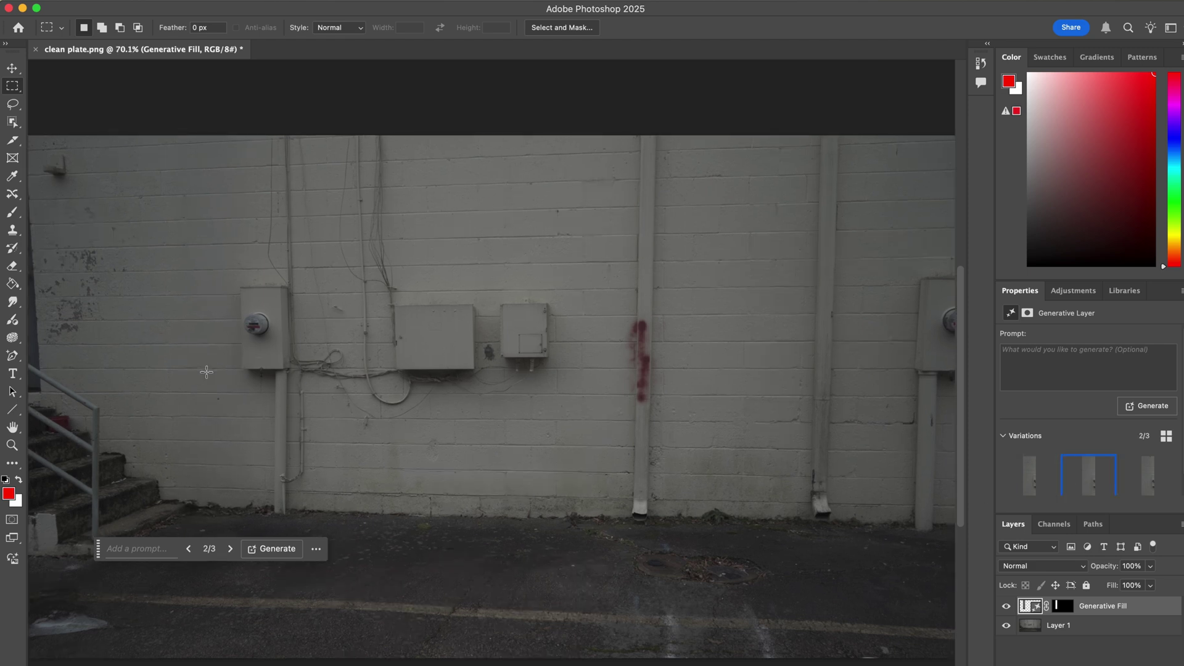
pyautogui.hscroll(2, 206, 371)
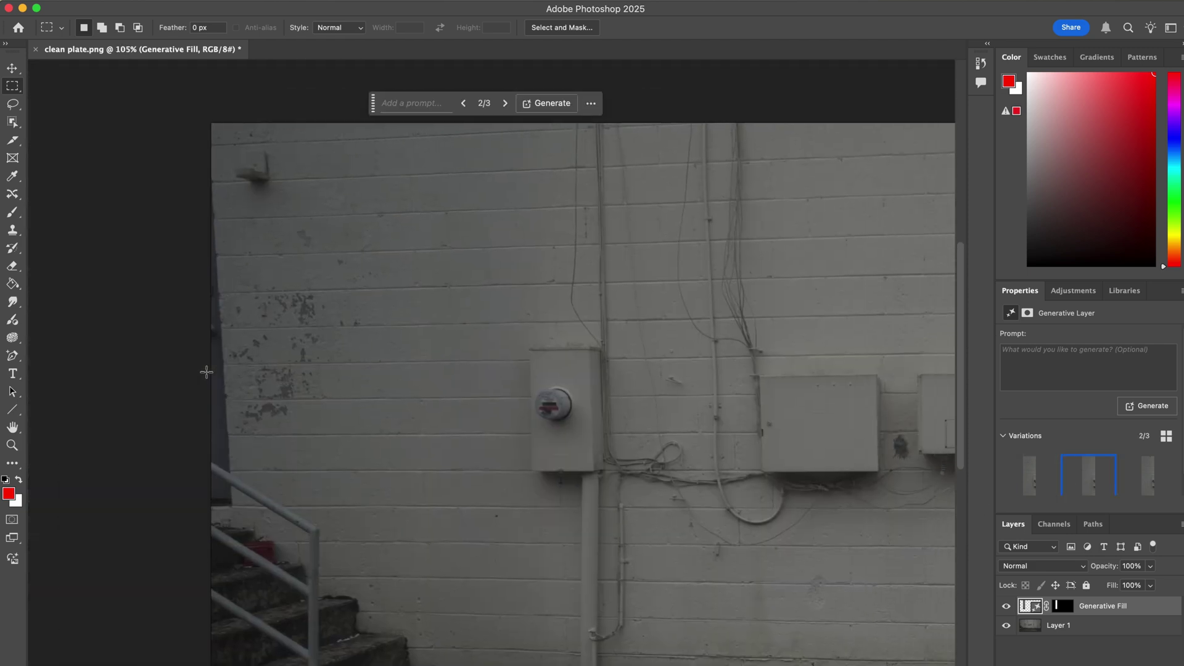
pyautogui.hscroll(3, 574, 350)
pyautogui.scroll(-2, 575, 350)
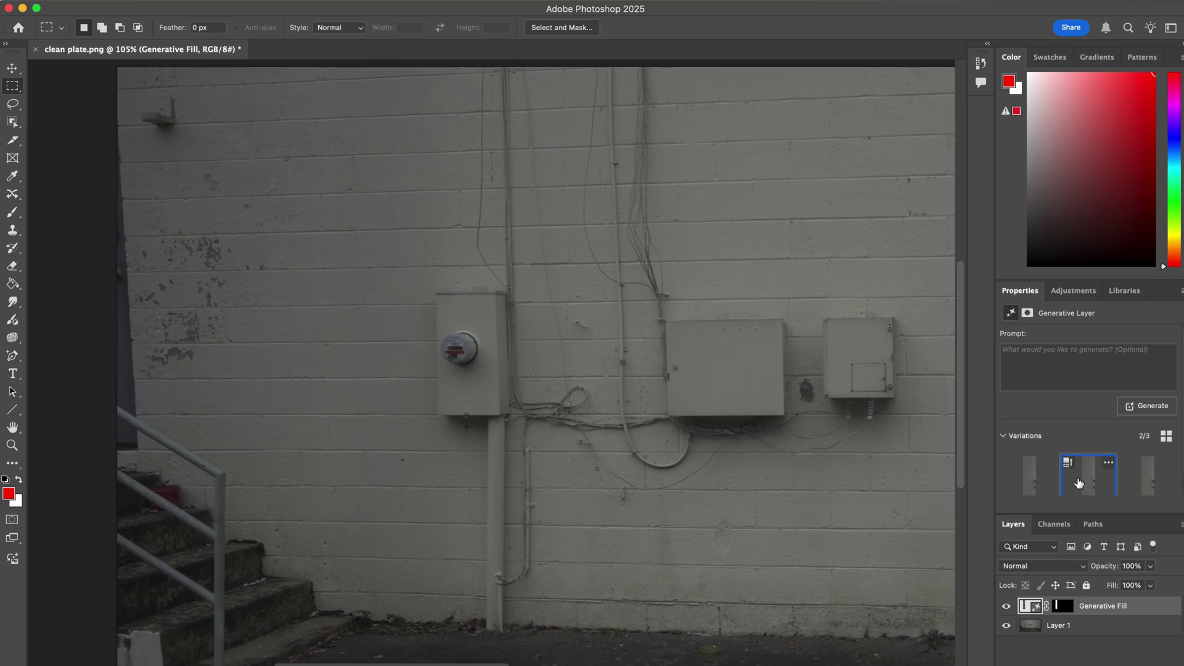
pyautogui.scroll(-3, 332, 316)
pyautogui.hscroll(3, 308, 302)
pyautogui.scroll(-2, 264, 272)
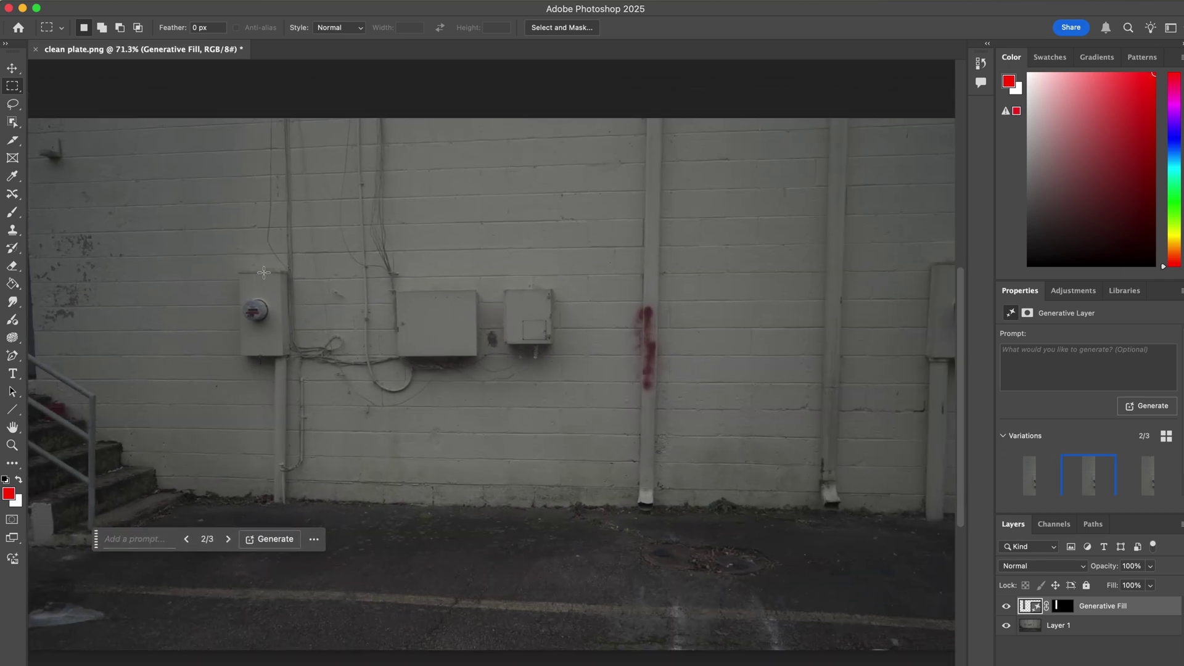
pyautogui.moveTo(290, 179); pyautogui.dragTo(417, 524)
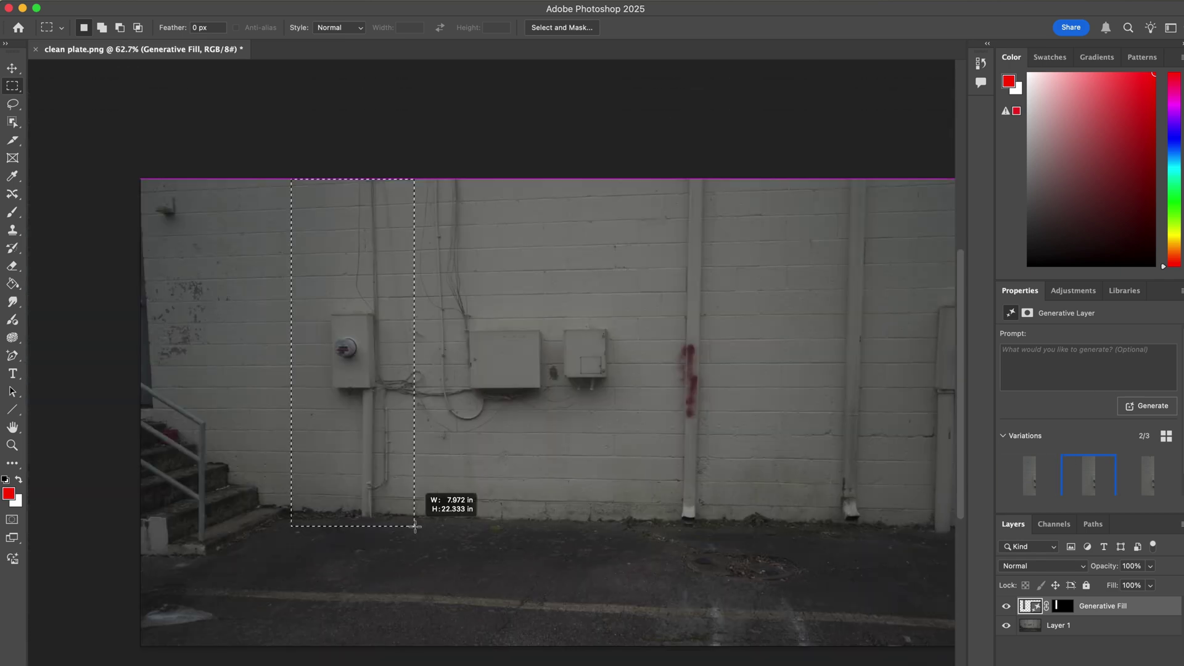
pyautogui.click(432, 536)
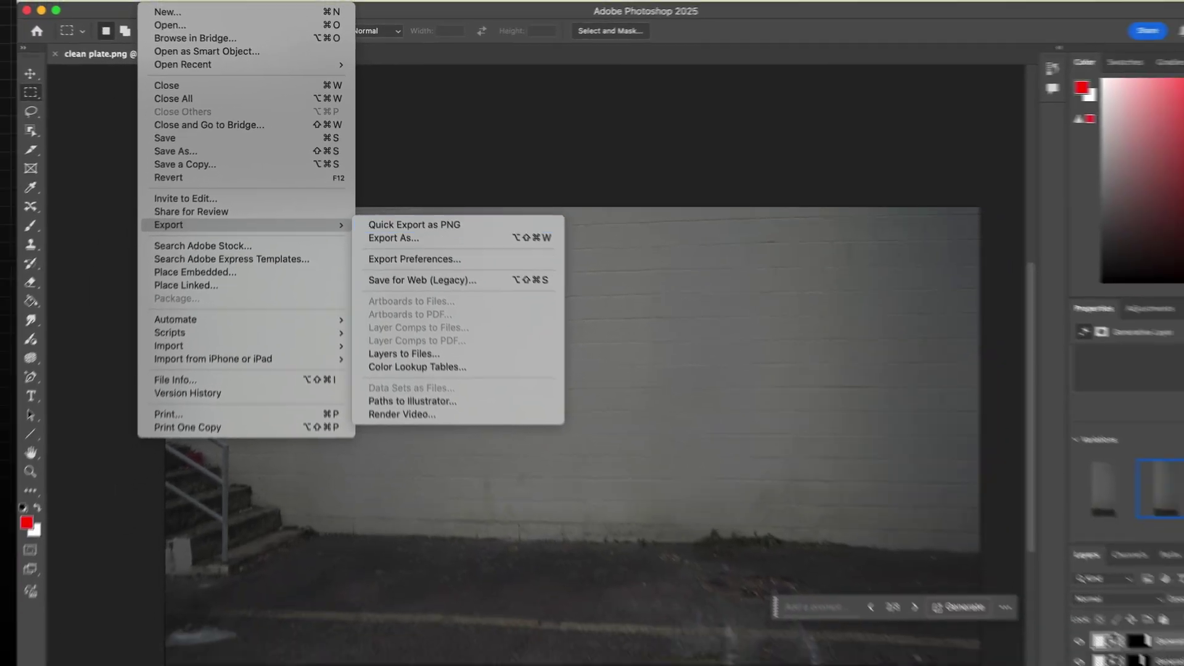
# Step: Quick-export the cleaned image as PNG and place clean plate fixed.png on track V2
pyautogui.click(414, 224)
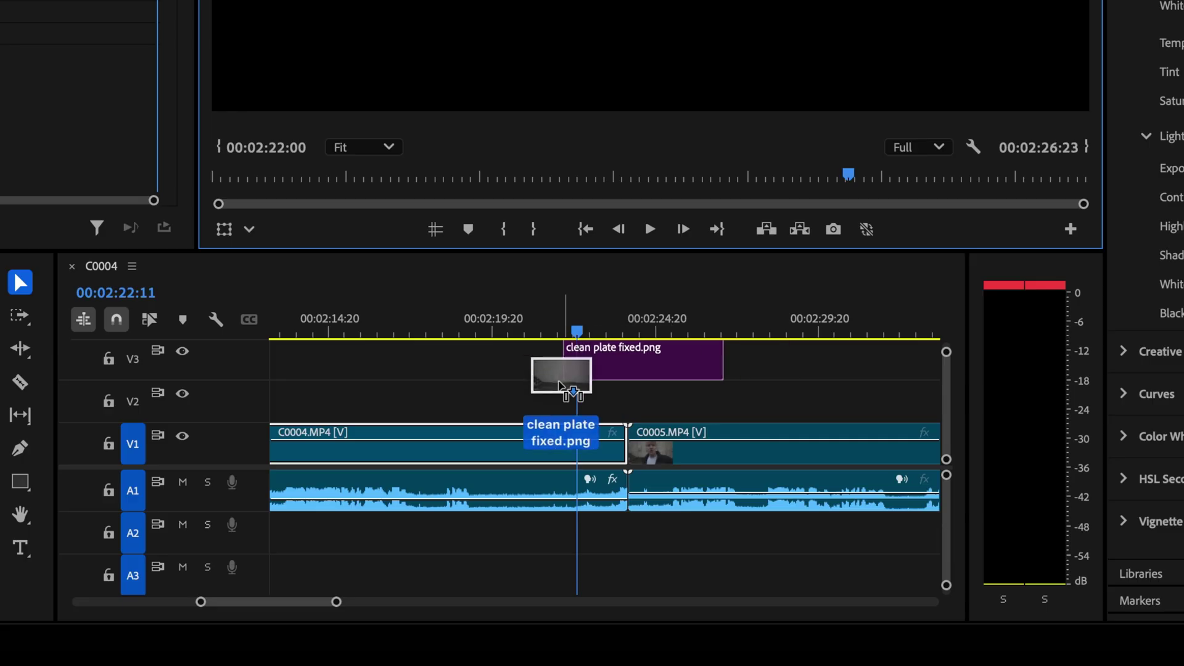
pyautogui.moveTo(568, 391); pyautogui.dragTo(570, 401)
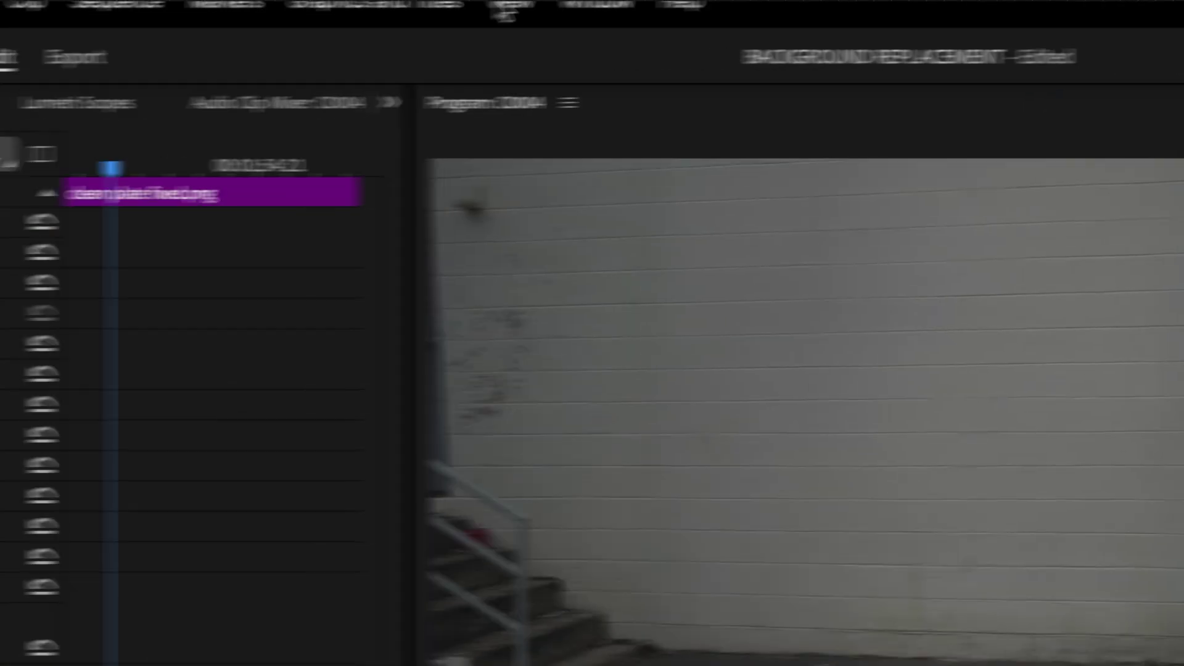
# Step: Apply Gaussian Blur from the Effects panel to the clean plate with Blurriness 30
pyautogui.click(601, 5)
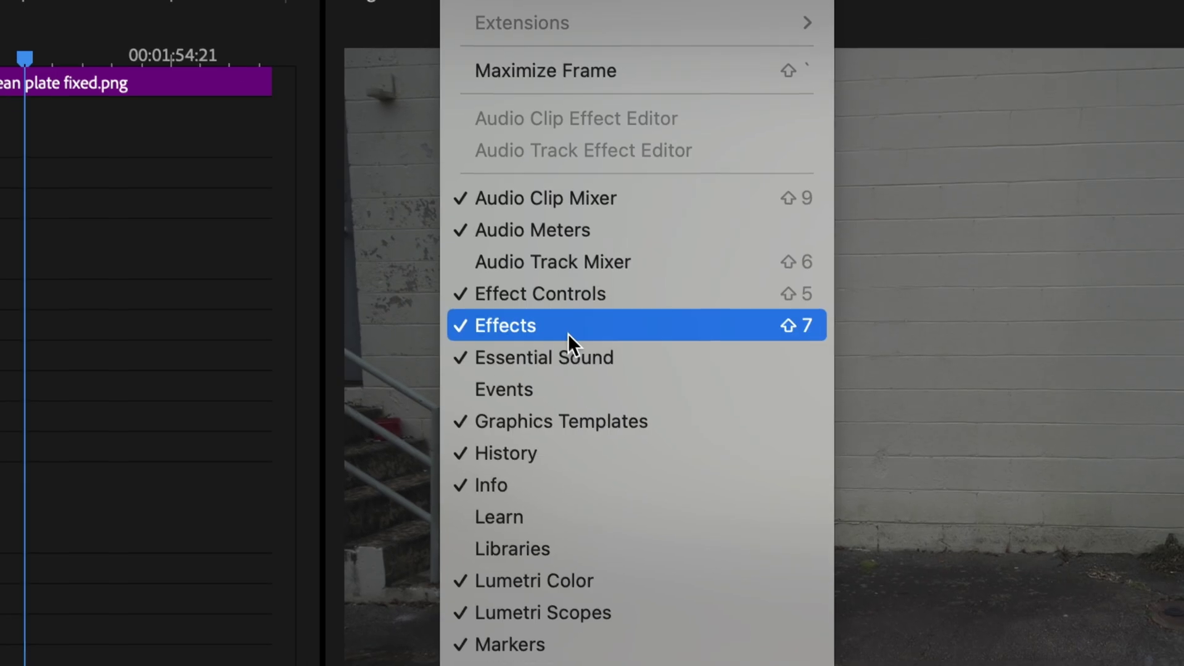
pyautogui.click(658, 429)
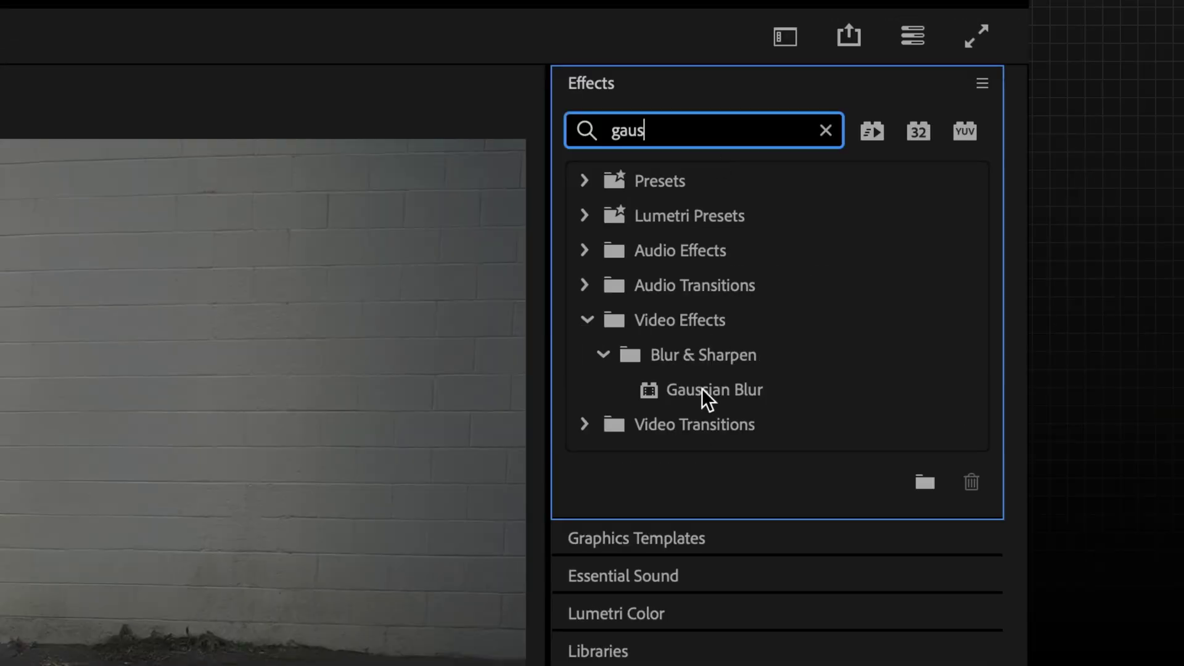
pyautogui.click(702, 387)
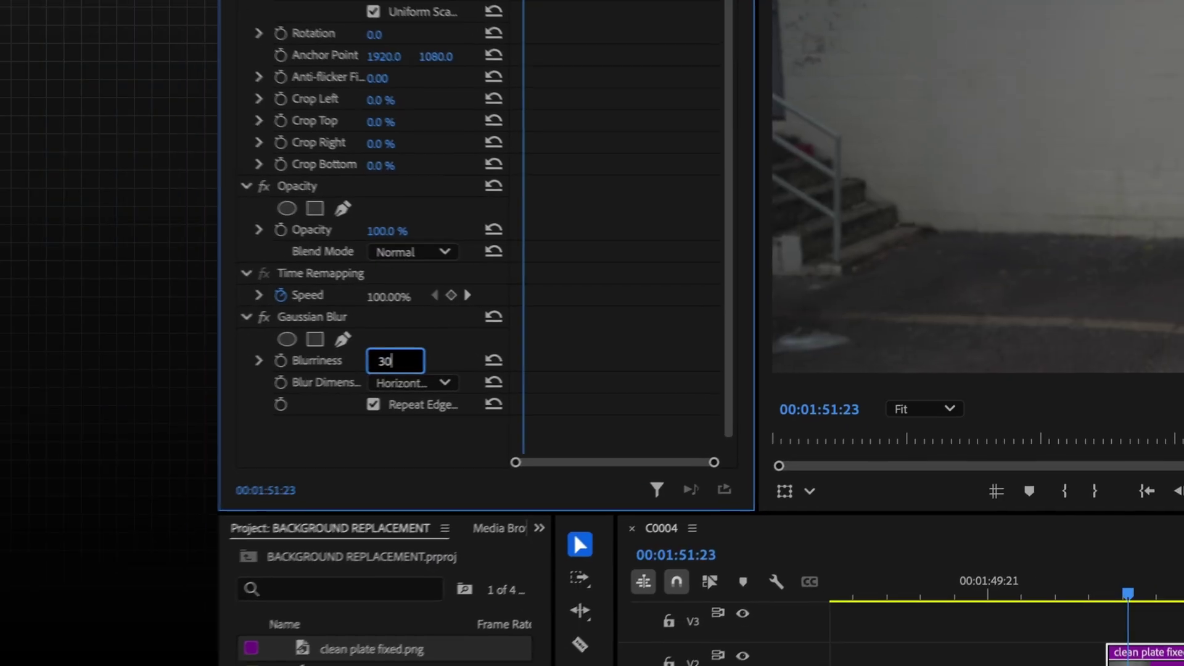
pyautogui.press('Return')
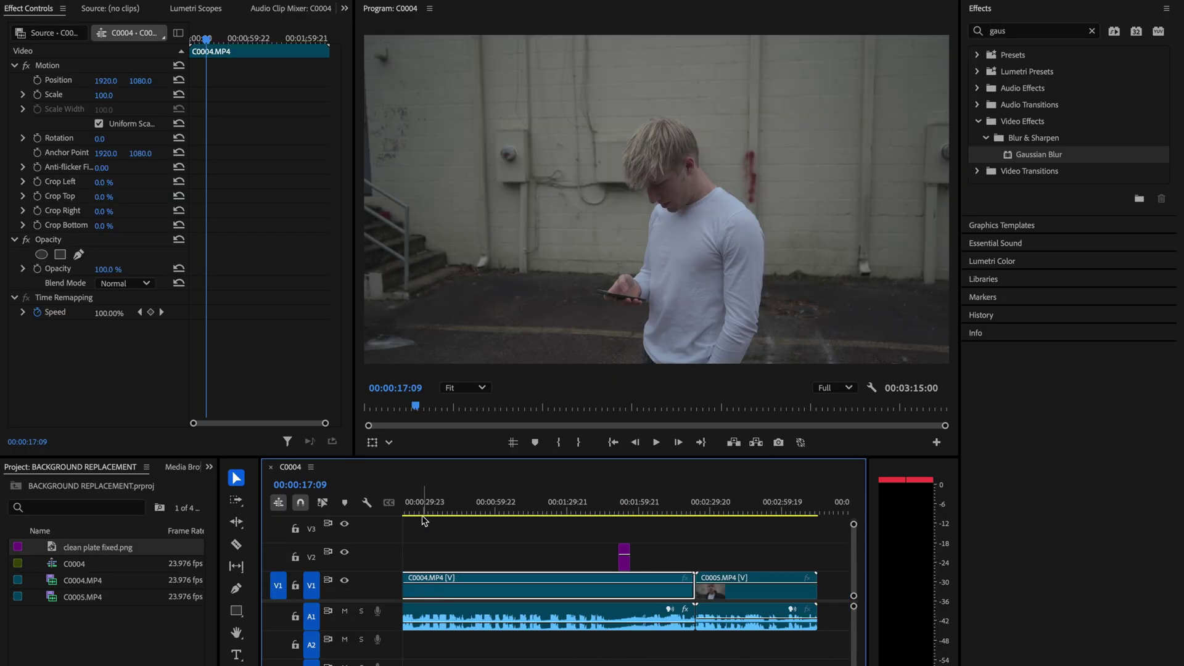
# Step: Scrub and play through the interview to find the 00:01:35:03 cut point, zooming the timeline
pyautogui.moveTo(429, 517); pyautogui.dragTo(602, 508)
pyautogui.press('=')
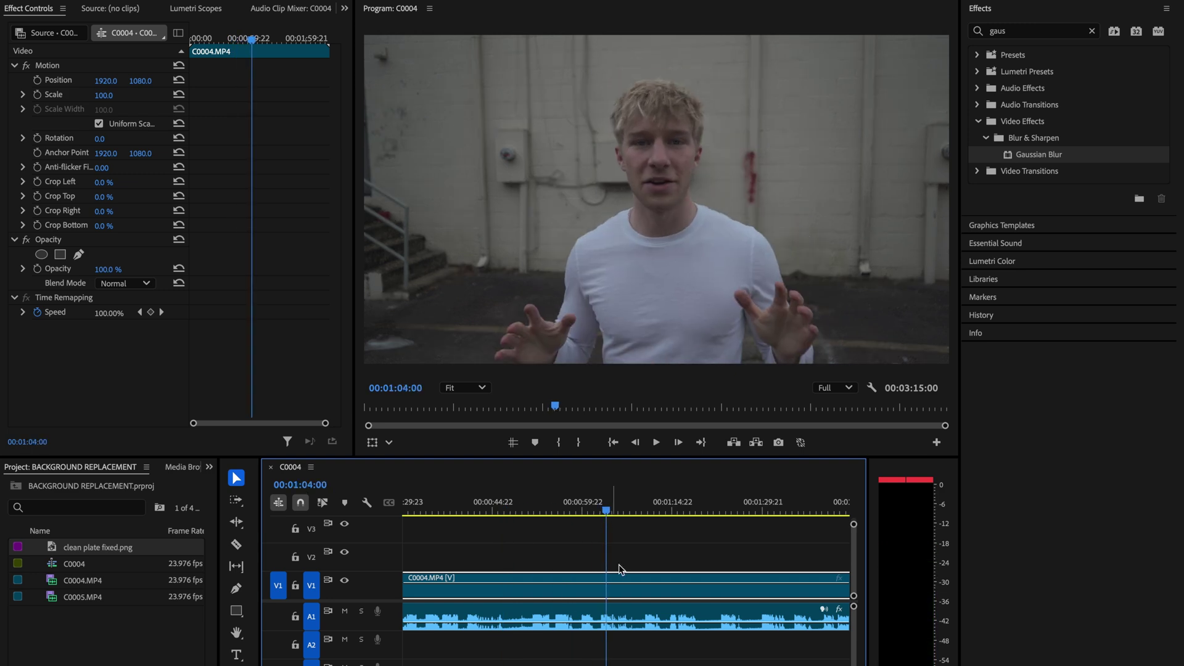
pyautogui.press('\\')
pyautogui.scroll(3, 534, 594)
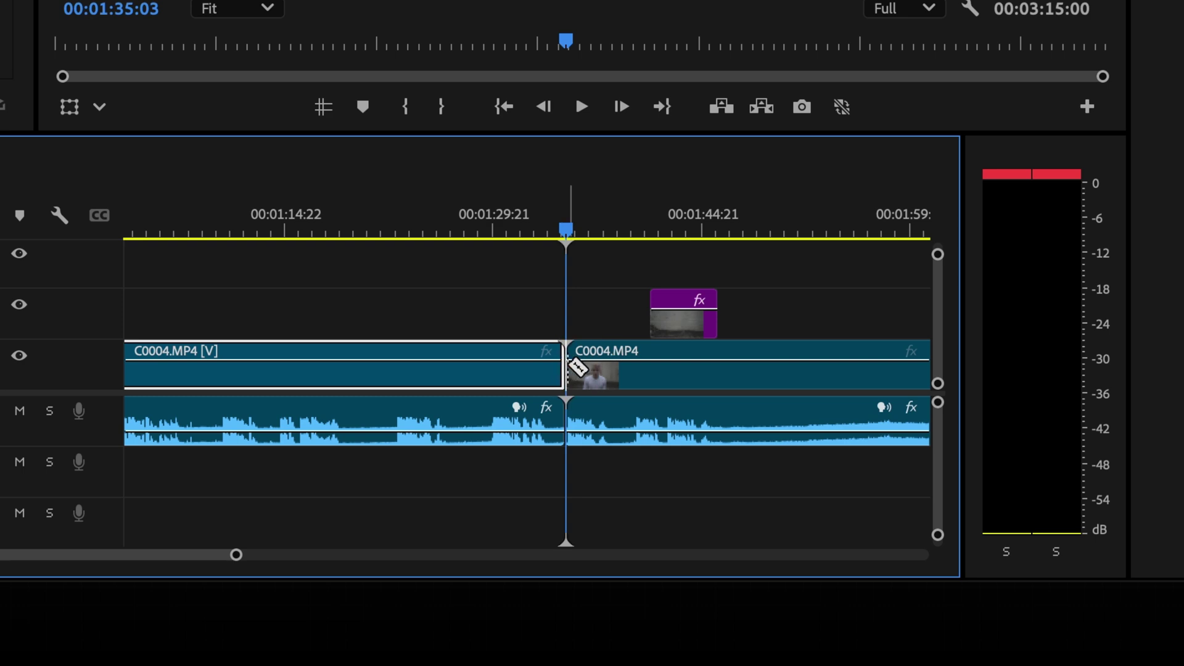
# Step: Cut V1 at 00:01:38:18 and replace both selected clips with an After Effects composition
pyautogui.click(618, 371)
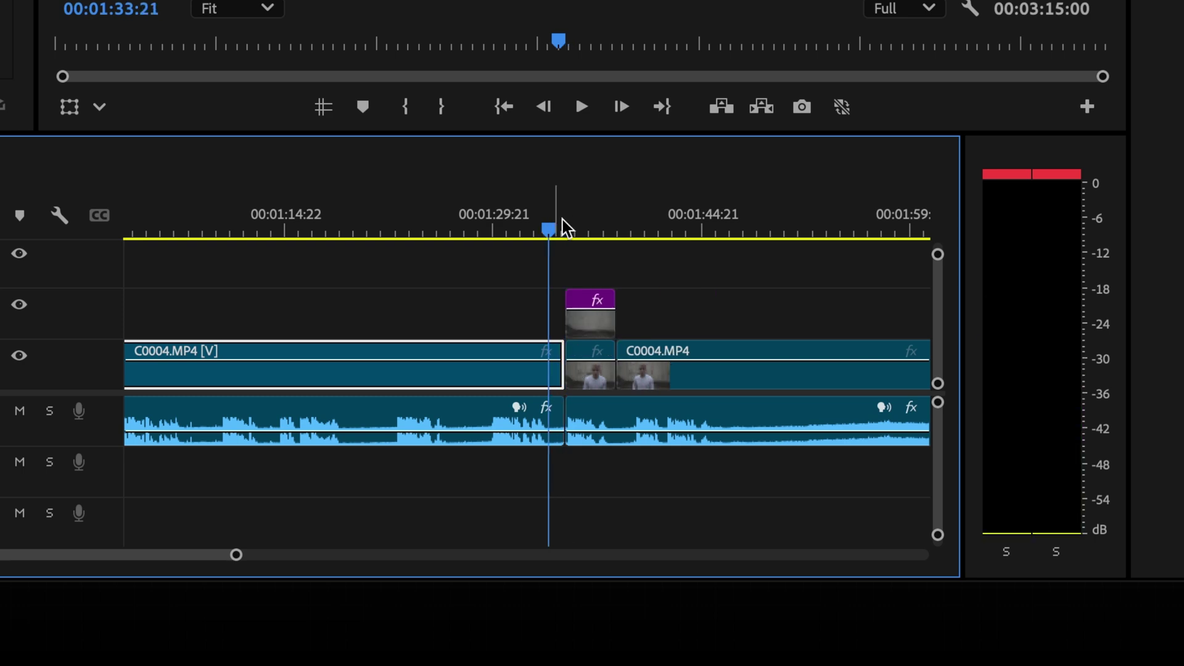
pyautogui.rightClick(602, 380)
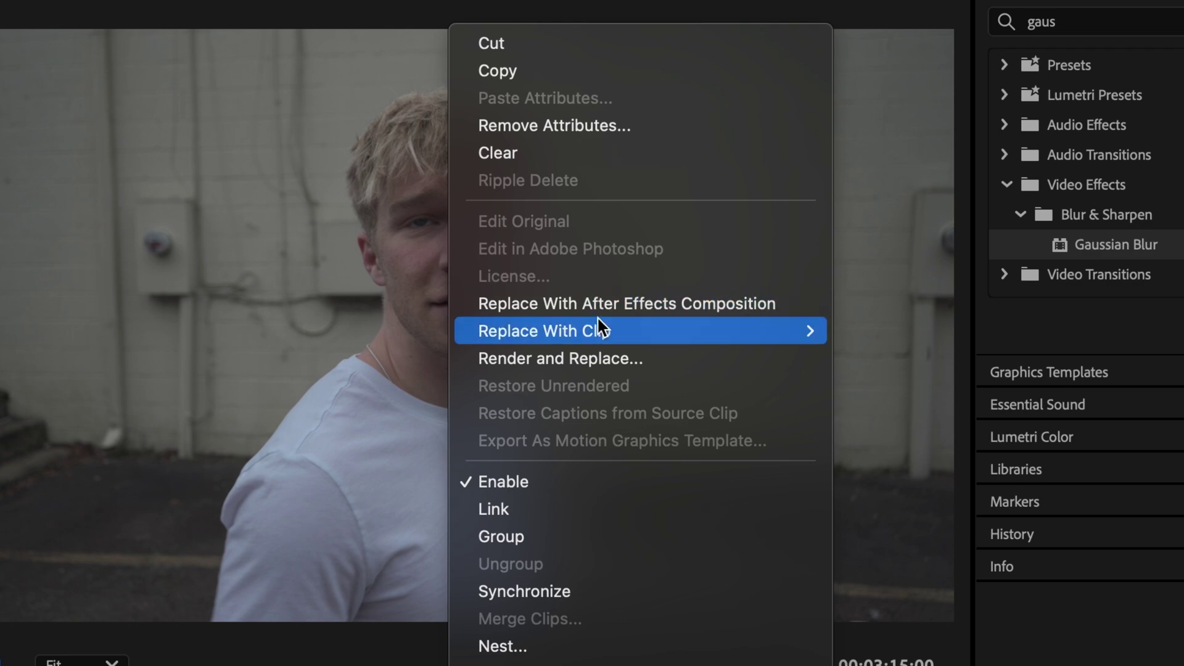
pyautogui.click(678, 306)
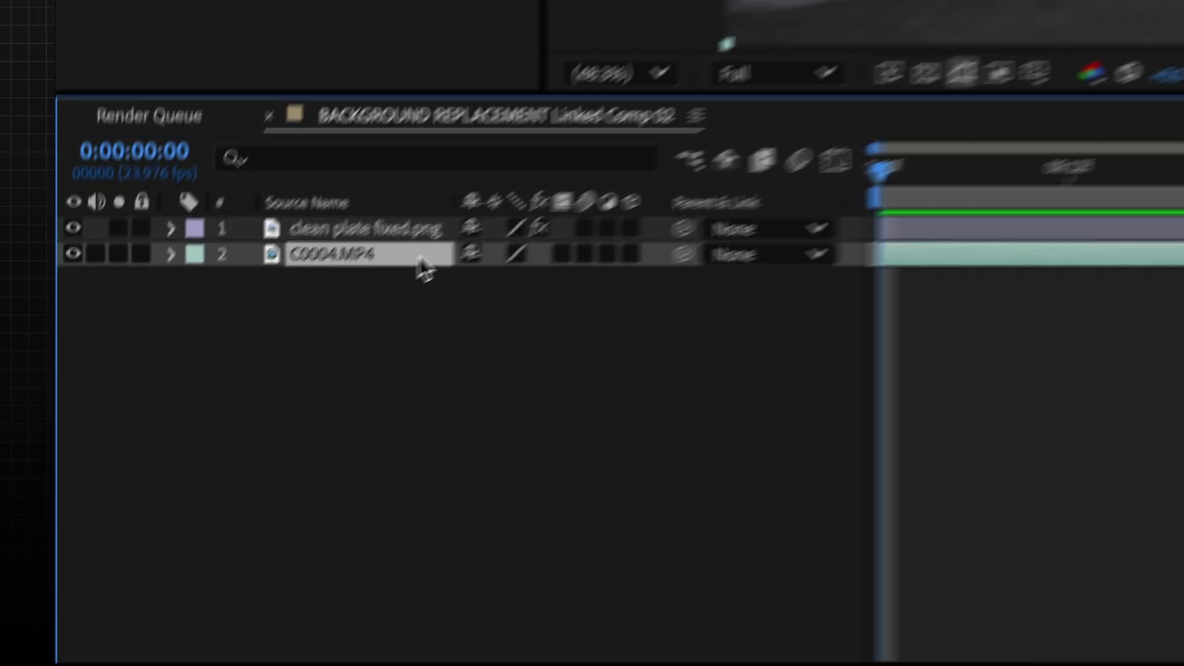
# Step: Move C0004.MP4 above clean plate fixed.png and set the playhead to frame 6
pyautogui.moveTo(290, 338); pyautogui.dragTo(288, 314)
pyautogui.click(993, 161)
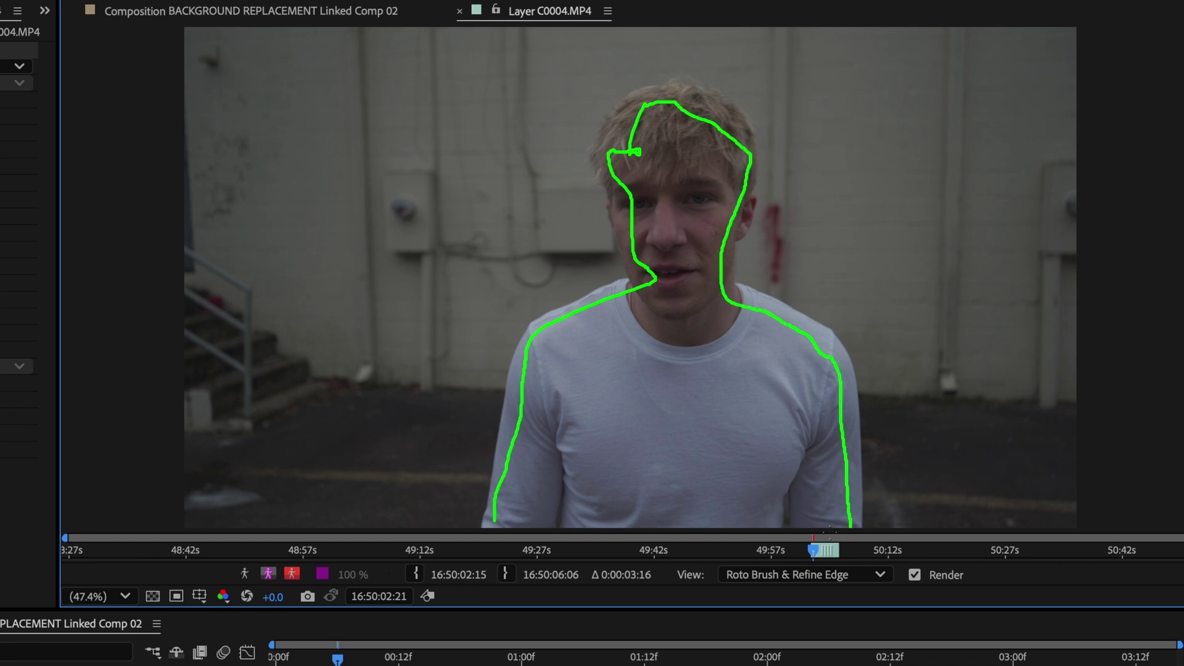
# Step: Paint a Roto Brush stroke over the speaker's head and torso on frame 6
pyautogui.moveTo(525, 518); pyautogui.dragTo(493, 521)
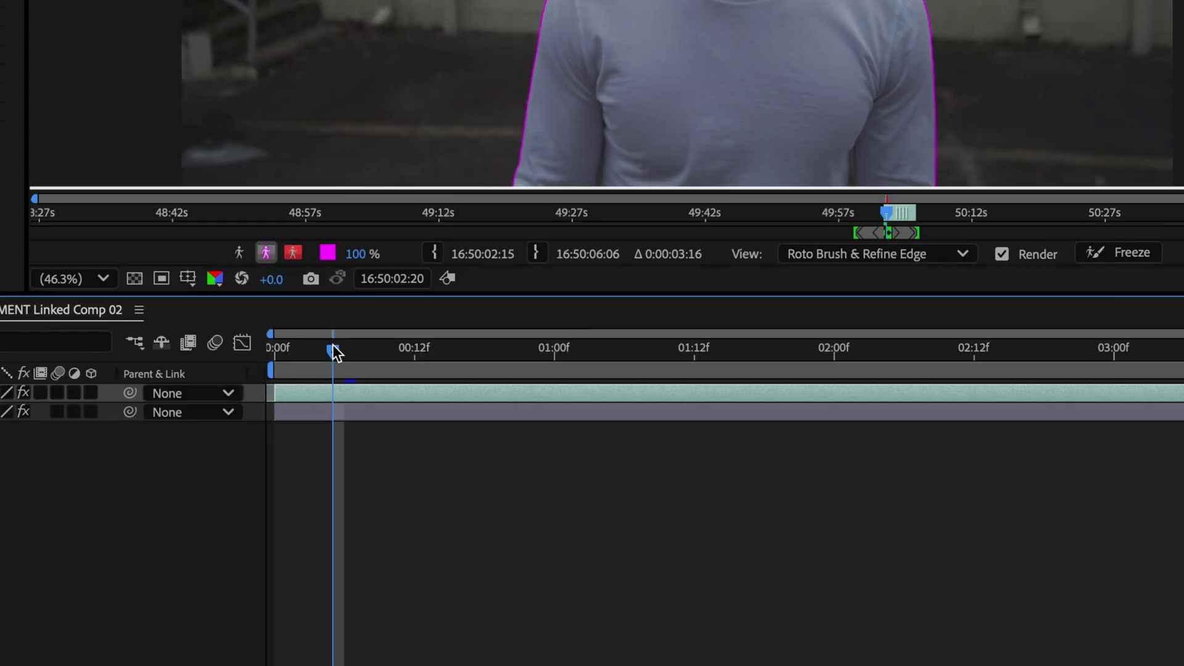
# Step: Propagate the speaker's Roto Brush both ways, freeze it, and trim the top C0004.MP4 layer's in-point later
pyautogui.moveTo(411, 479); pyautogui.dragTo(482, 478)
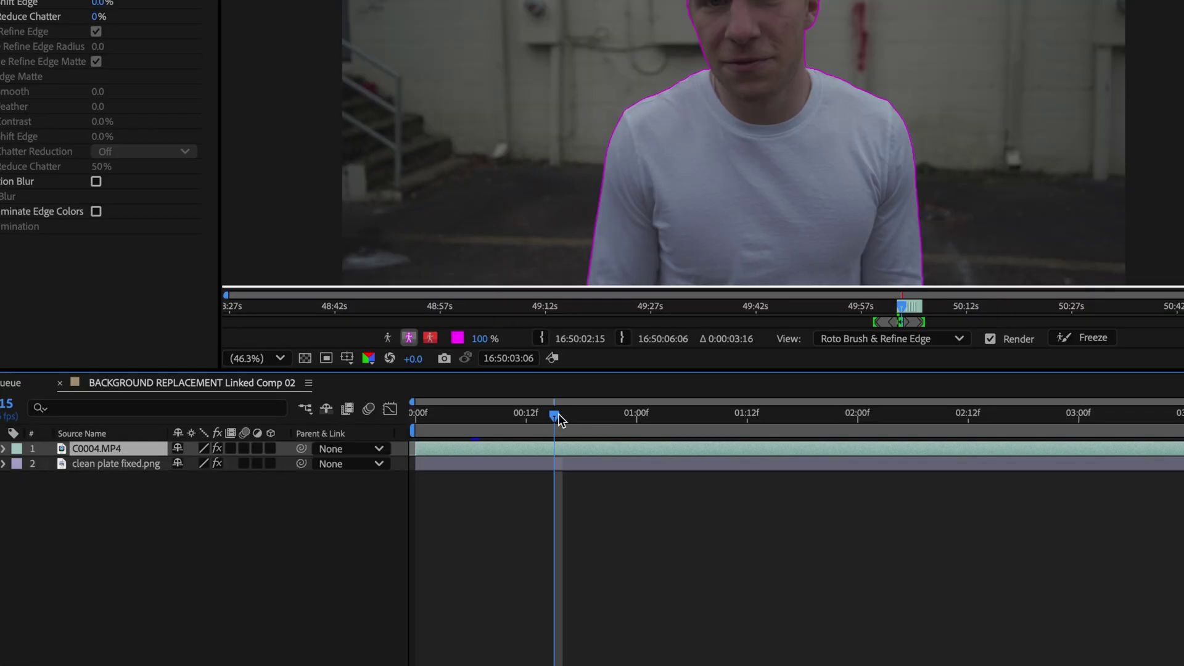
pyautogui.moveTo(559, 419)
pyautogui.mouseDown()
pyautogui.moveTo(441, 420)
pyautogui.moveTo(600, 422)
pyautogui.moveTo(663, 436)
pyautogui.mouseUp()
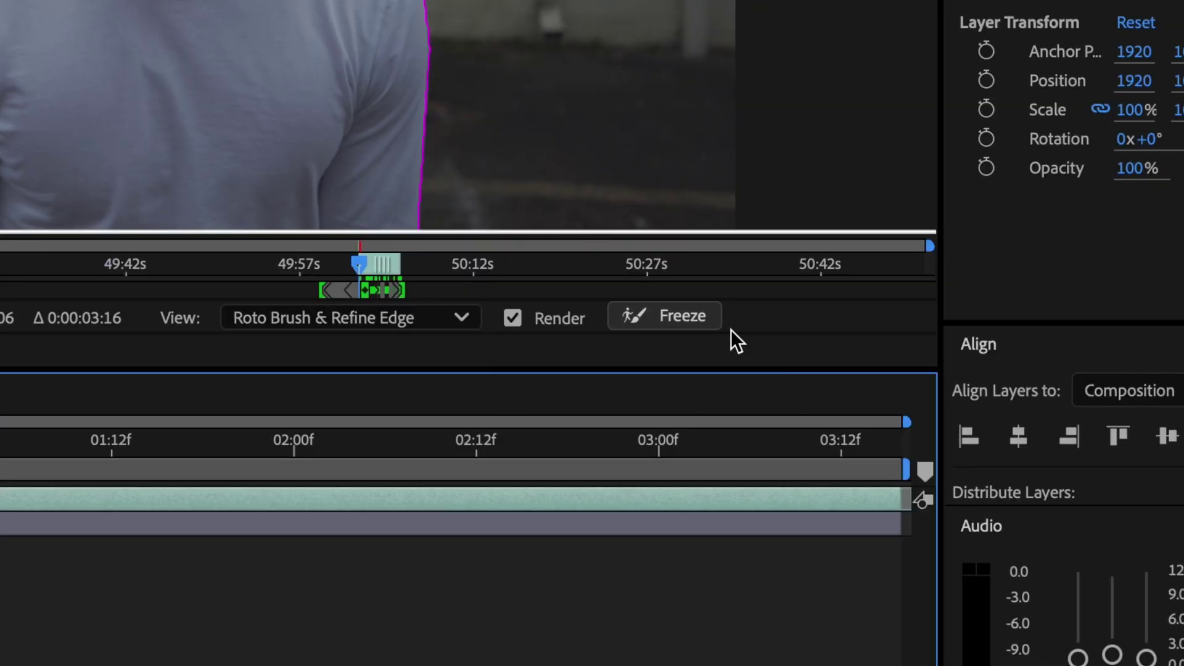
pyautogui.click(639, 318)
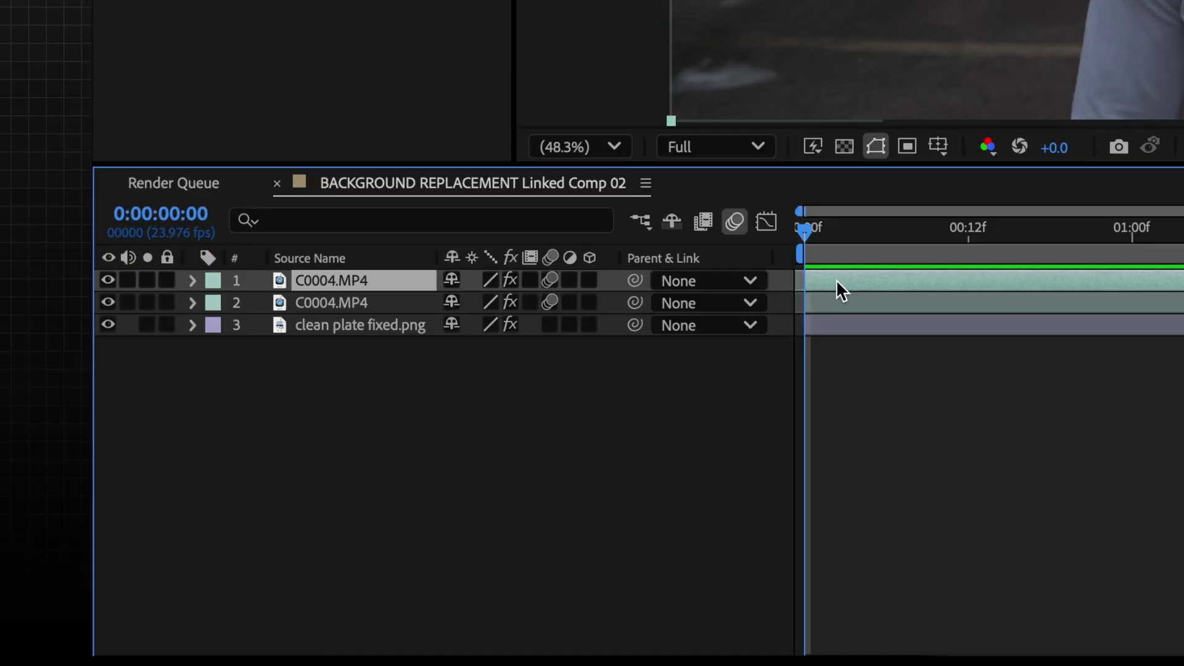
pyautogui.moveTo(841, 278); pyautogui.dragTo(925, 267)
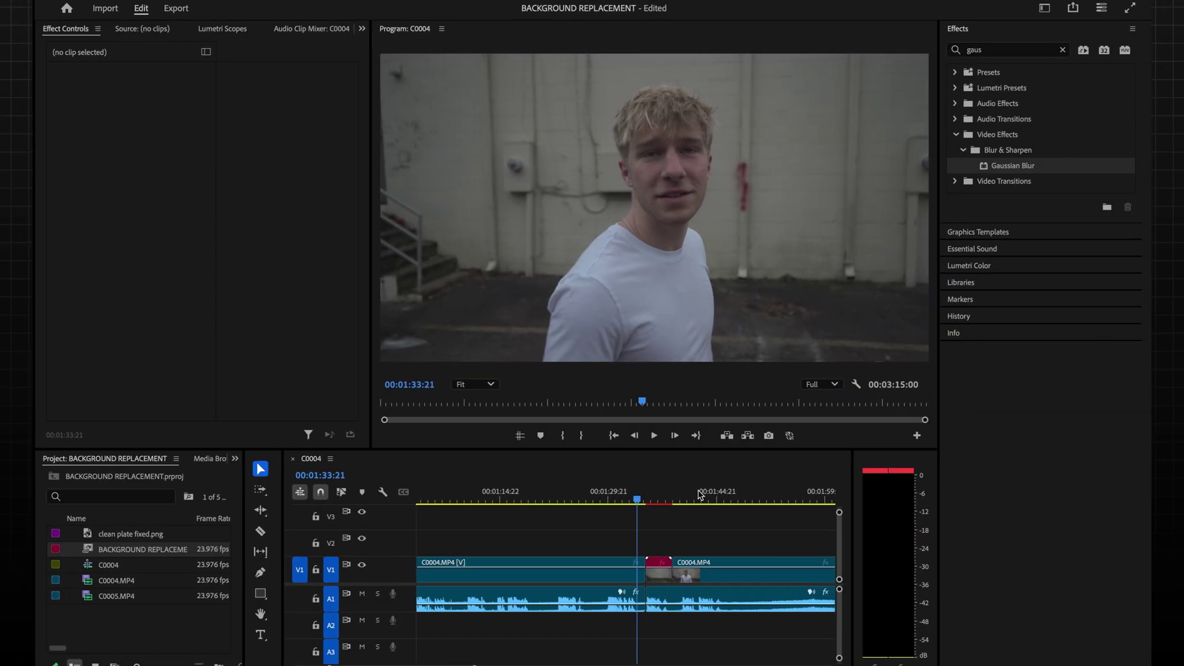
# Step: Select the linked After Effects composition clip on V1 for playback in the Program monitor
pyautogui.click(656, 568)
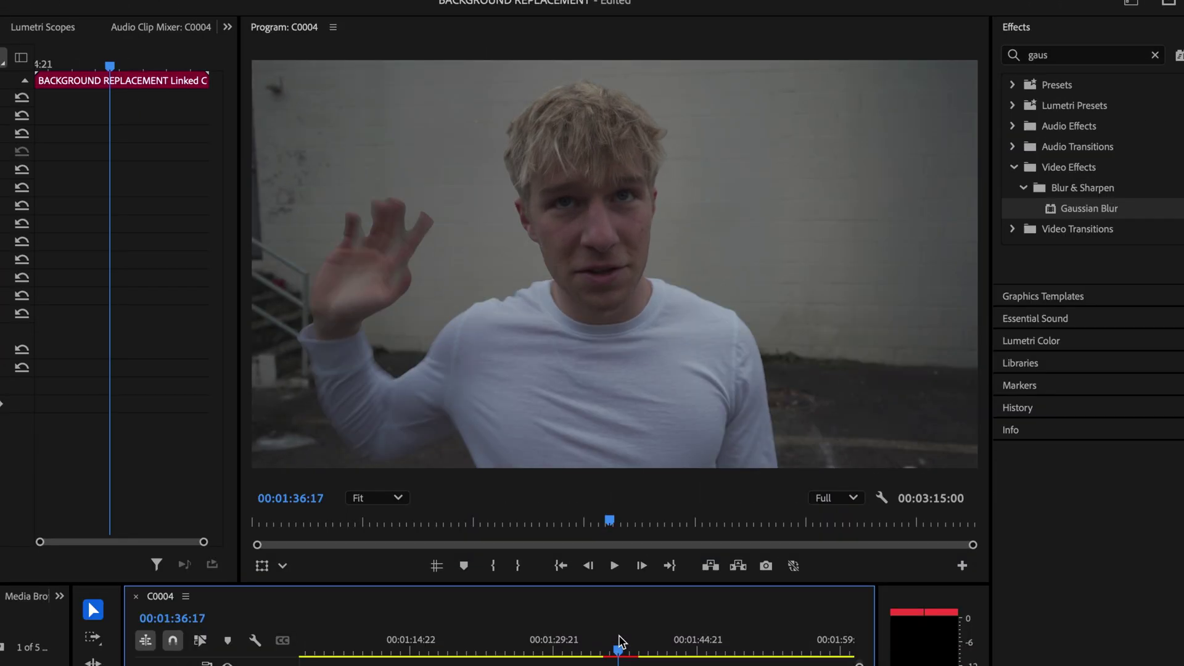